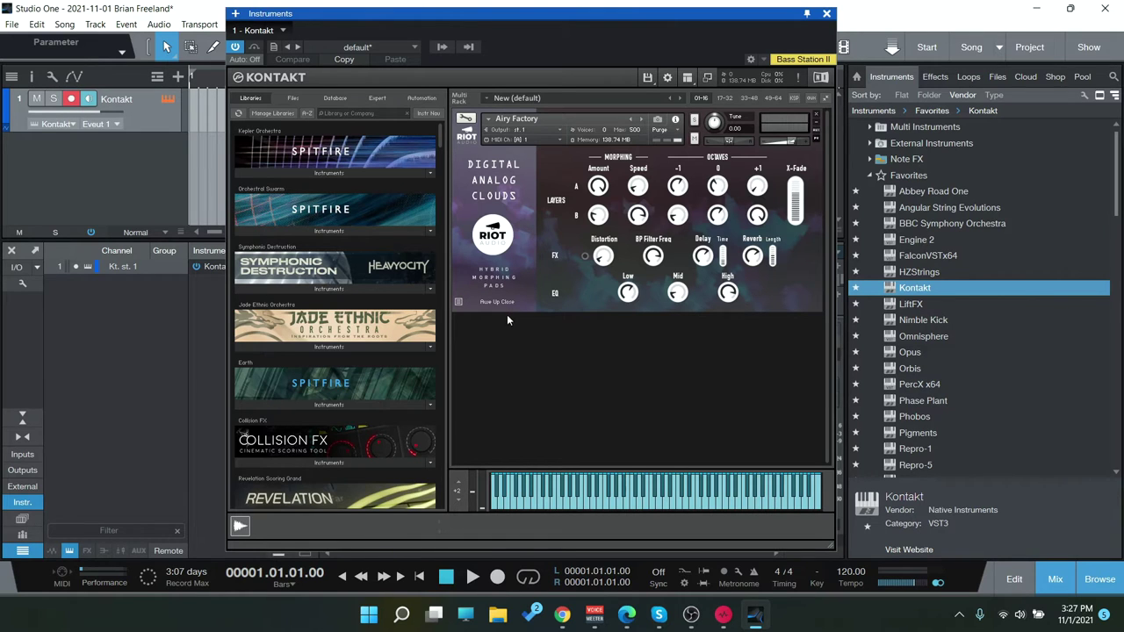
Check the Digital Analog Clouds entry in the download manager, and view Kontakt's file browser before returning to the libraries.
{"action": "left_click", "coordinate": [723, 615]}
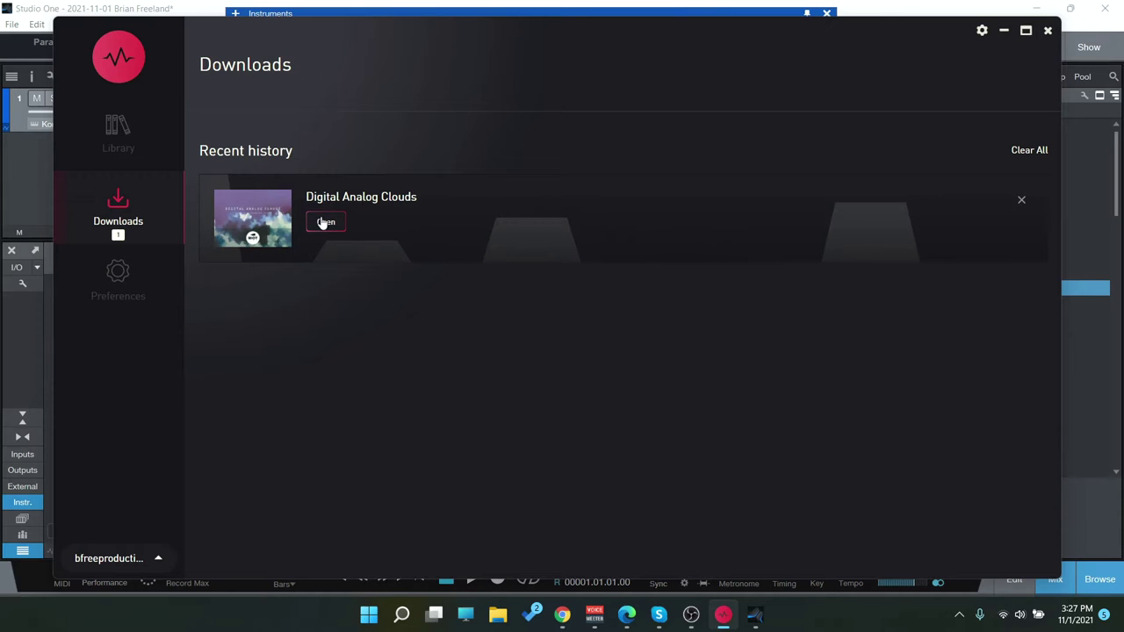
{"action": "left_click", "coordinate": [1007, 30]}
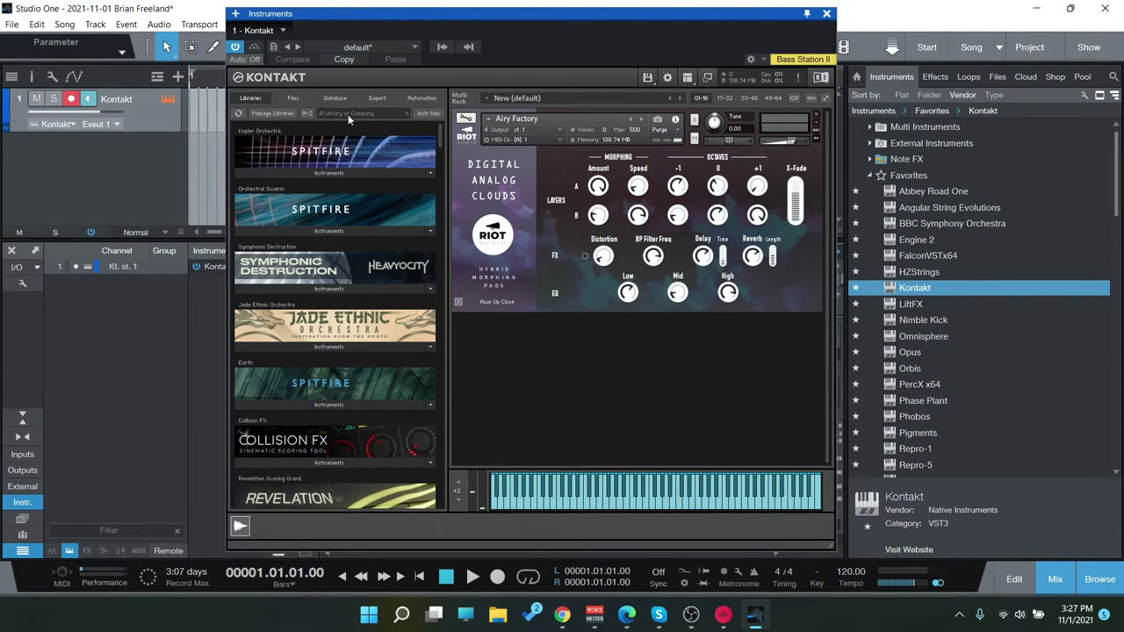
{"action": "left_click", "coordinate": [294, 97]}
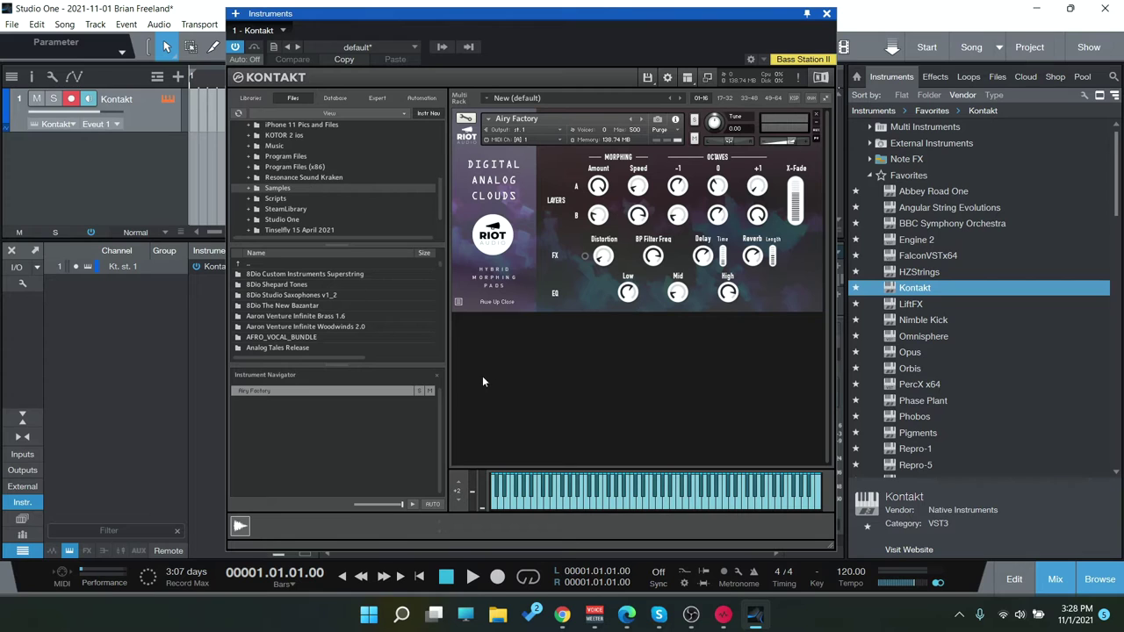
{"action": "left_click", "coordinate": [249, 97]}
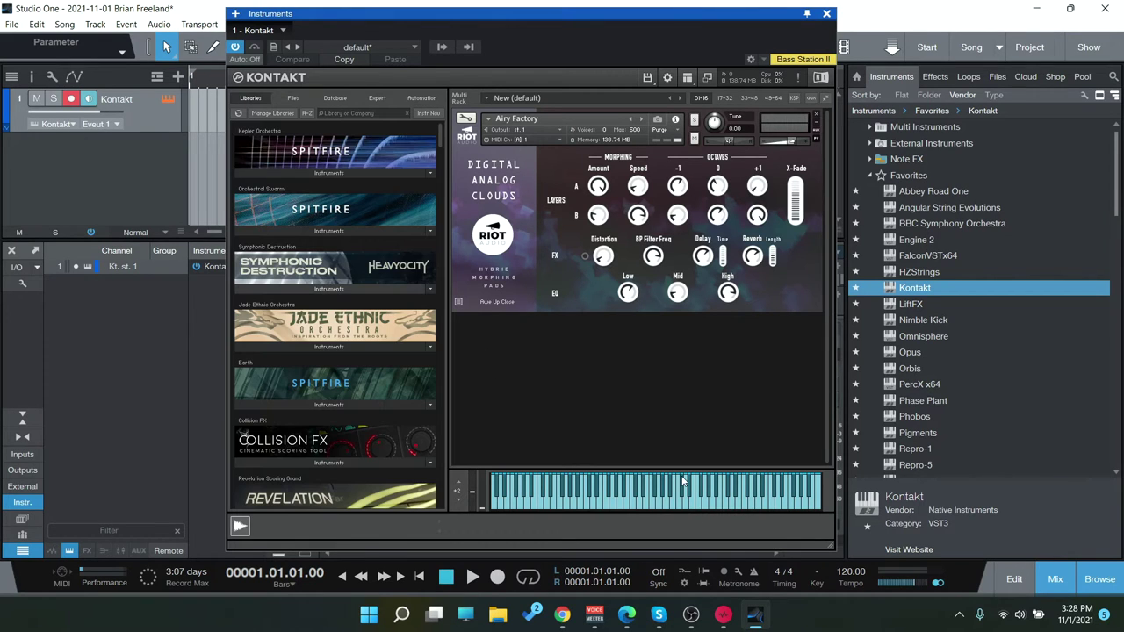
Browse the Quick-Load catalogue to Misc > Digital Analog Clouds, view its instruments, and close the catalogue.
{"action": "right_click", "coordinate": [538, 363]}
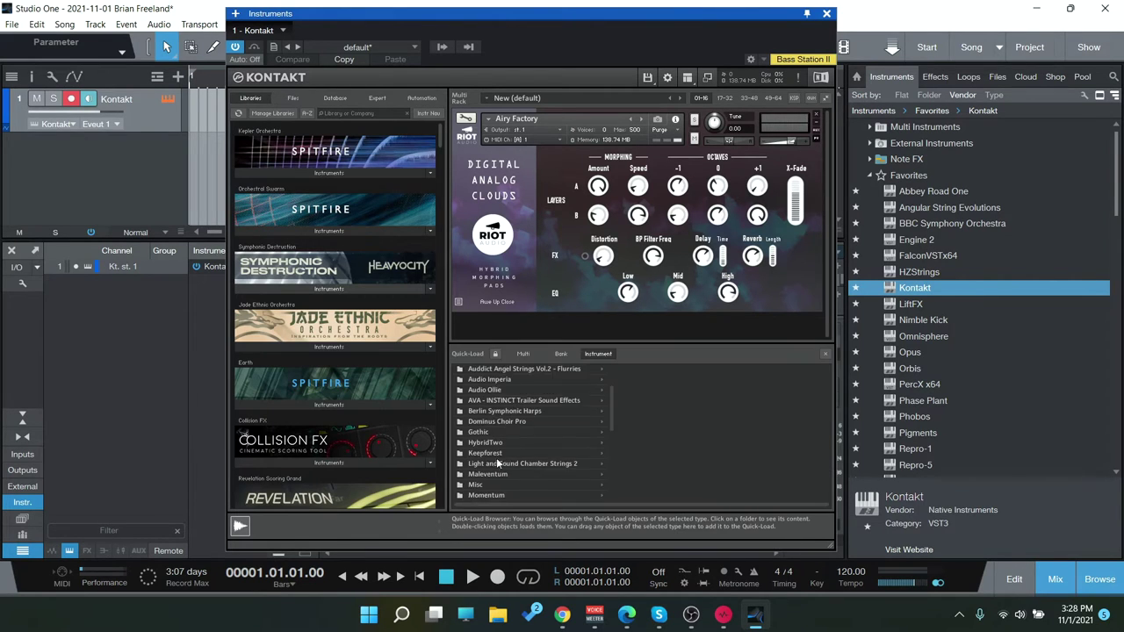
{"action": "left_click", "coordinate": [484, 463]}
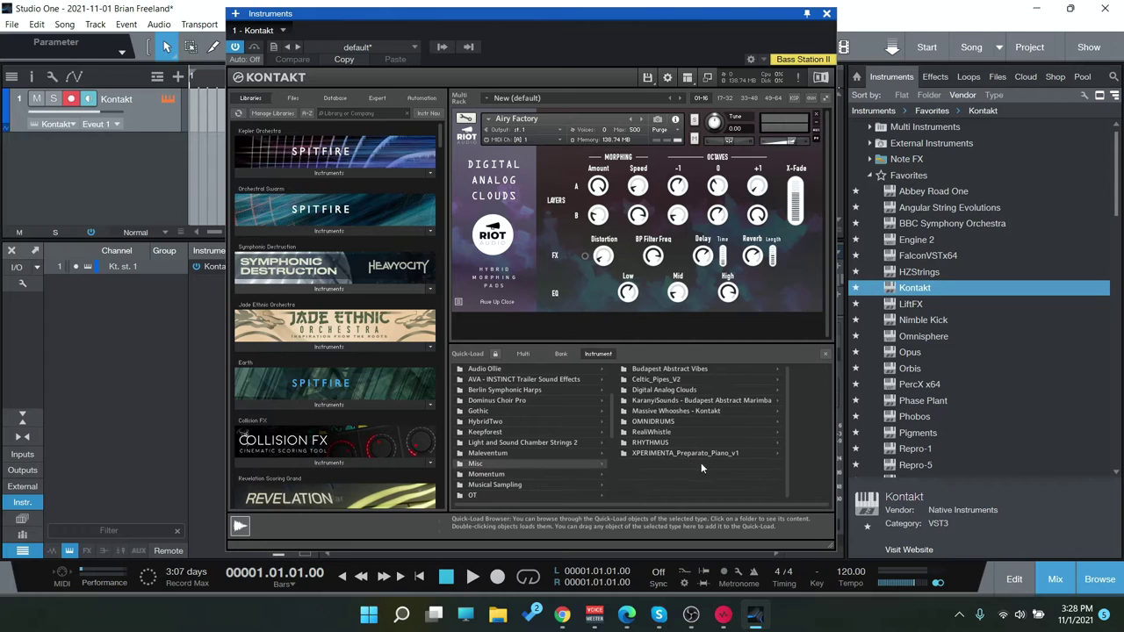
{"action": "left_click", "coordinate": [668, 390]}
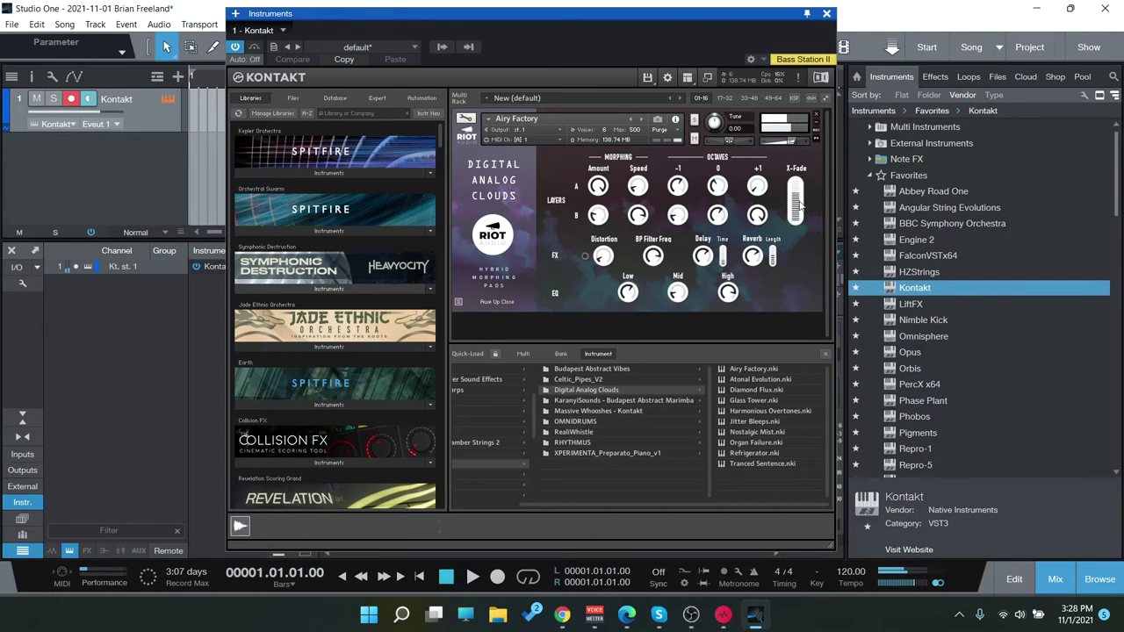
{"action": "left_click", "coordinate": [825, 353]}
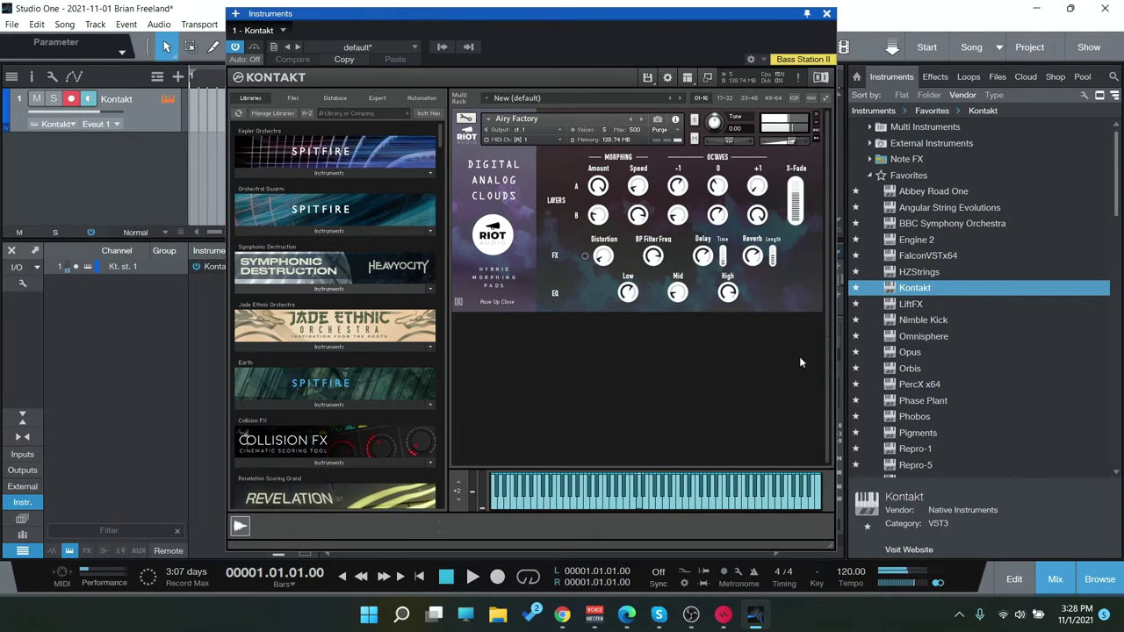
Sweep the X-Fade slider up and down between layers A and B on Airy Factory, finishing at its lower end.
{"action": "left_click_drag", "start_coordinate": [797, 201], "coordinate": [800, 227]}
{"action": "left_click_drag", "start_coordinate": [806, 213], "coordinate": [811, 162]}
{"action": "left_click_drag", "start_coordinate": [812, 149], "coordinate": [804, 245]}
{"action": "left_click_drag", "start_coordinate": [801, 184], "coordinate": [806, 222]}
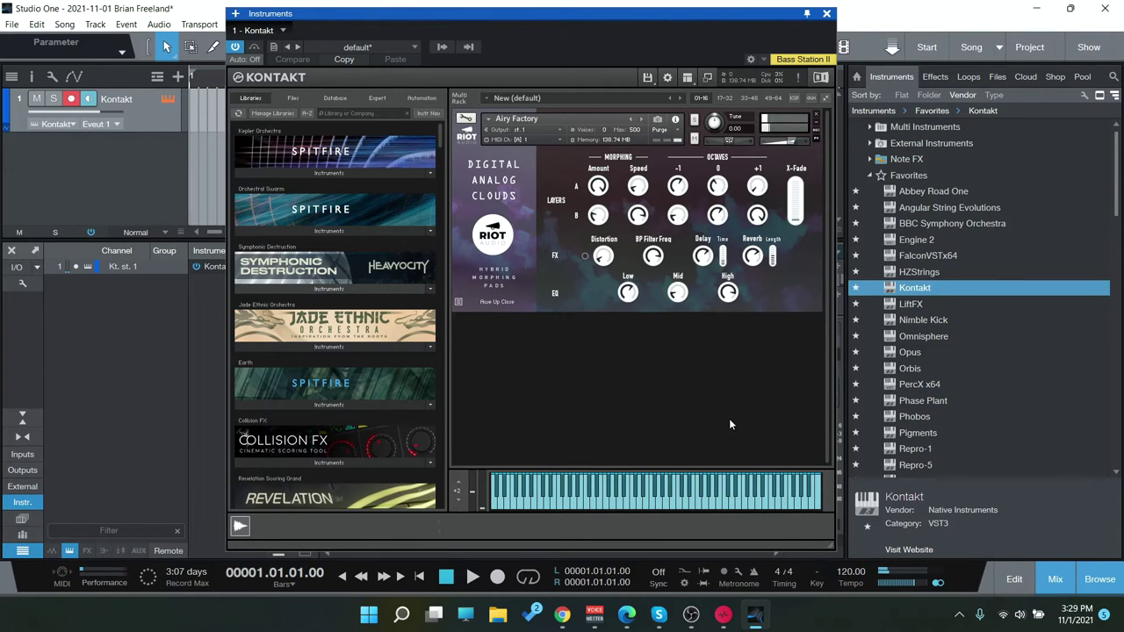
Load the Light Jitters snapshot in Airy Factory and lower its X-Fade.
{"action": "left_click", "coordinate": [463, 301]}
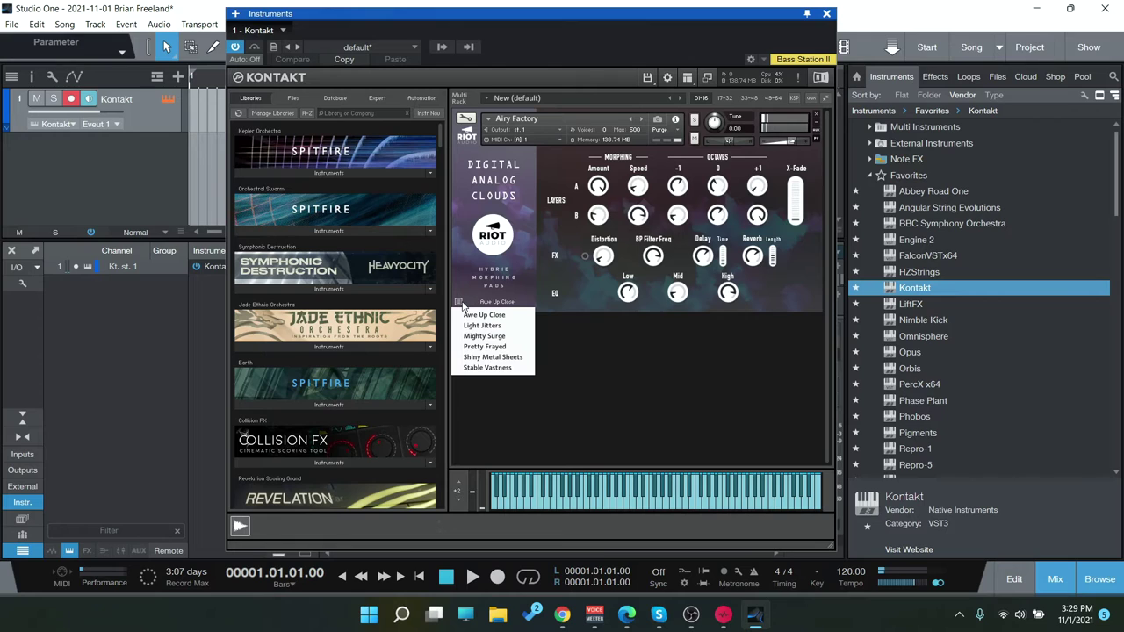
{"action": "left_click", "coordinate": [483, 326]}
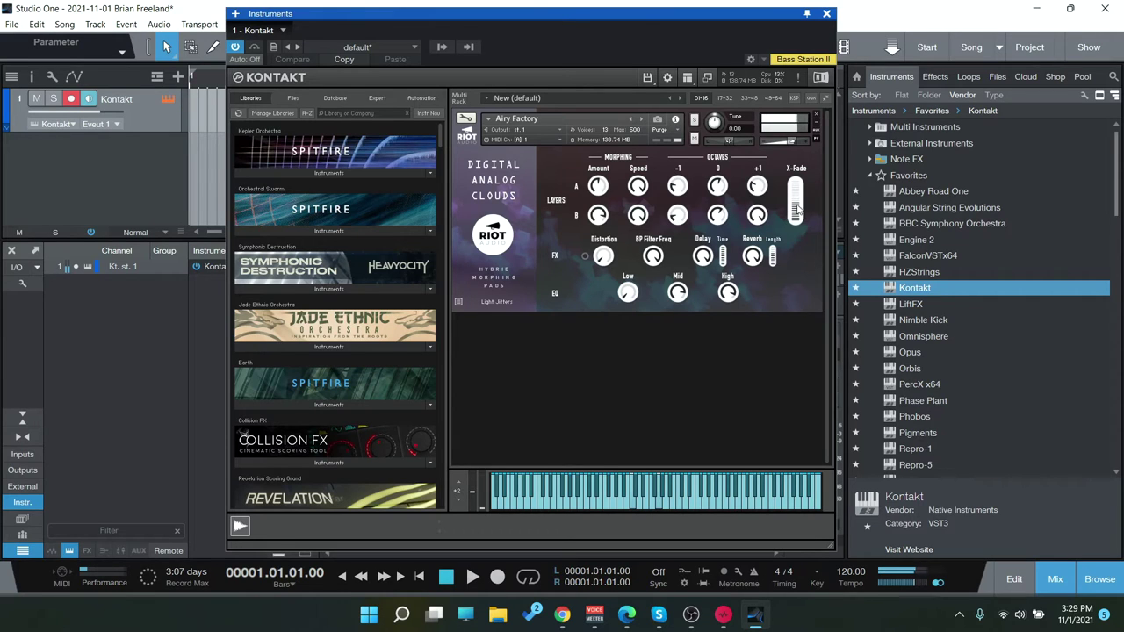
{"action": "left_click_drag", "start_coordinate": [796, 211], "coordinate": [798, 228]}
Switch to OBS Studio, lower an audio level, and return to Studio One.
{"action": "left_click", "coordinate": [691, 615]}
{"action": "left_click_drag", "start_coordinate": [690, 508], "coordinate": [653, 512]}
{"action": "left_click", "coordinate": [754, 615]}
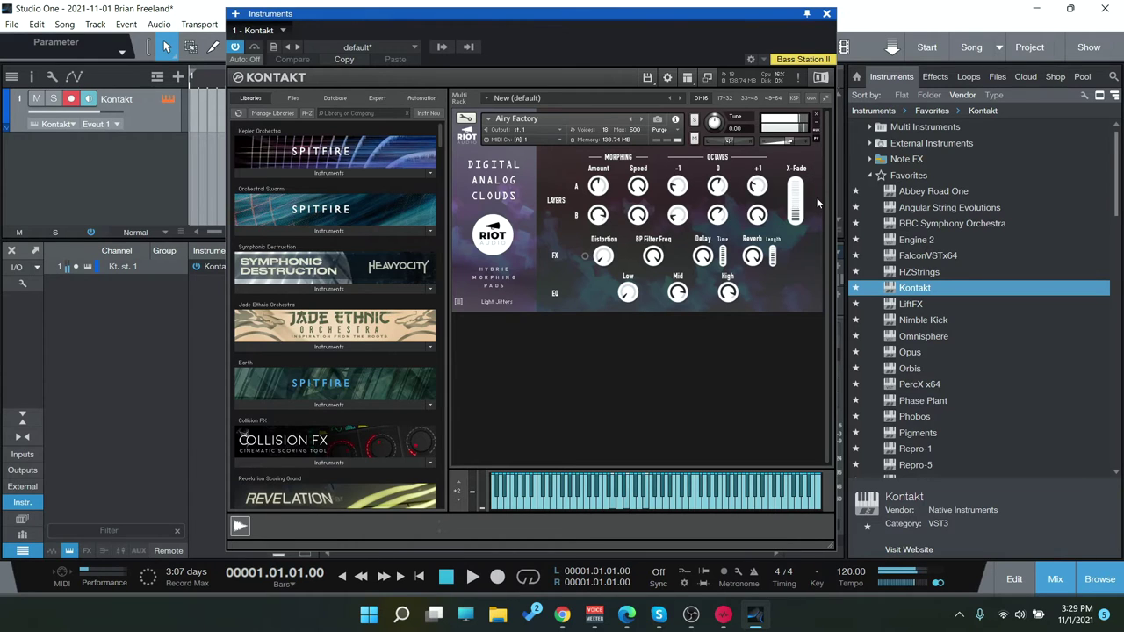
Load the Mighty Surge snapshot in Airy Factory and lower its X-Fade, raising it back slightly at the end.
{"action": "mouse_move", "coordinate": [790, 145]}
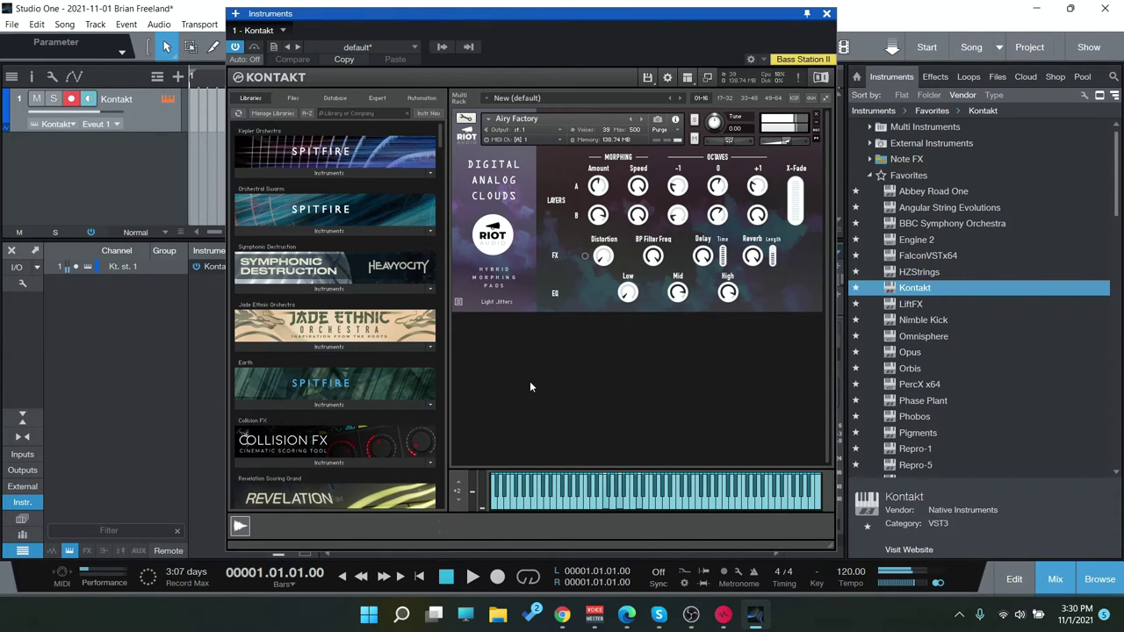
{"action": "left_click", "coordinate": [457, 303]}
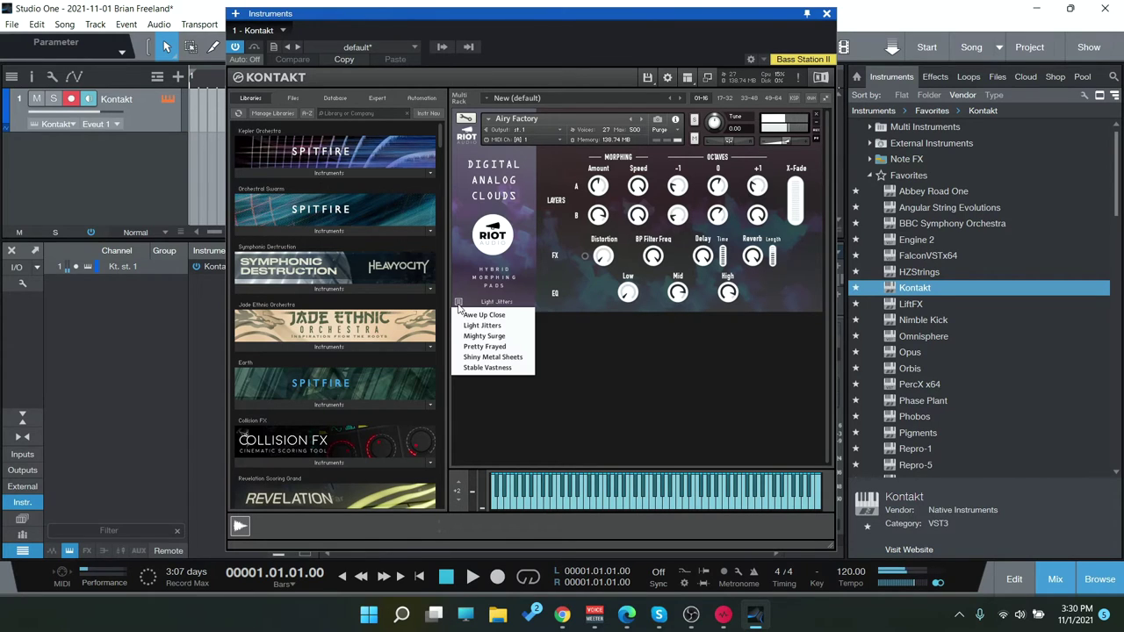
{"action": "left_click", "coordinate": [503, 337]}
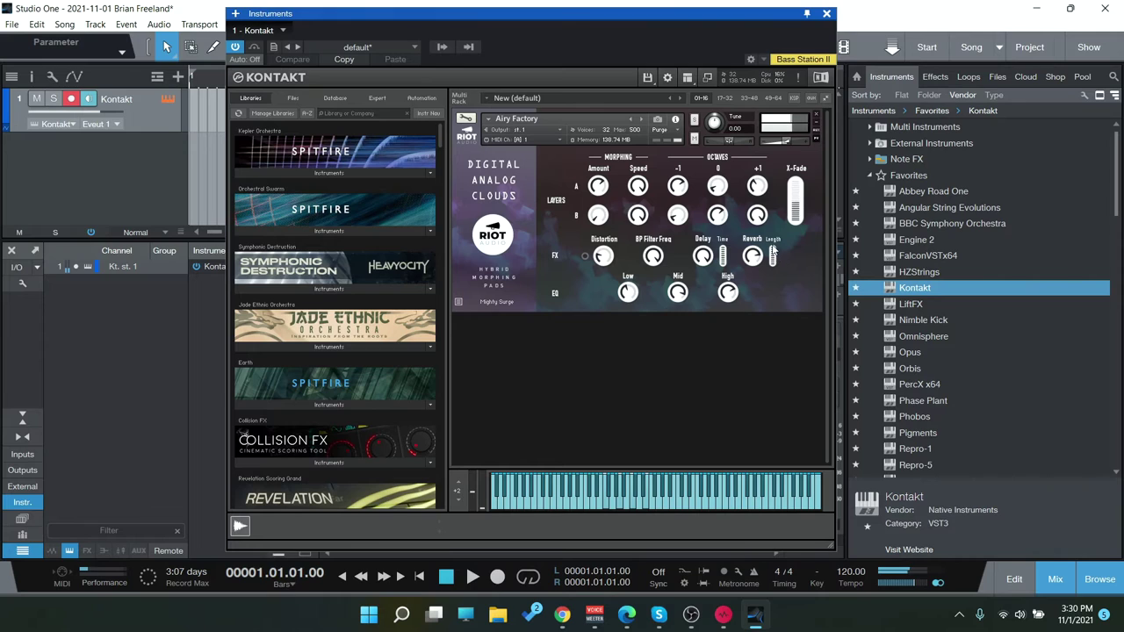
{"action": "left_click_drag", "start_coordinate": [799, 192], "coordinate": [812, 218]}
{"action": "left_click_drag", "start_coordinate": [804, 217], "coordinate": [801, 208]}
Load the Stable Vastness snapshot in Airy Factory.
{"action": "left_click", "coordinate": [498, 303]}
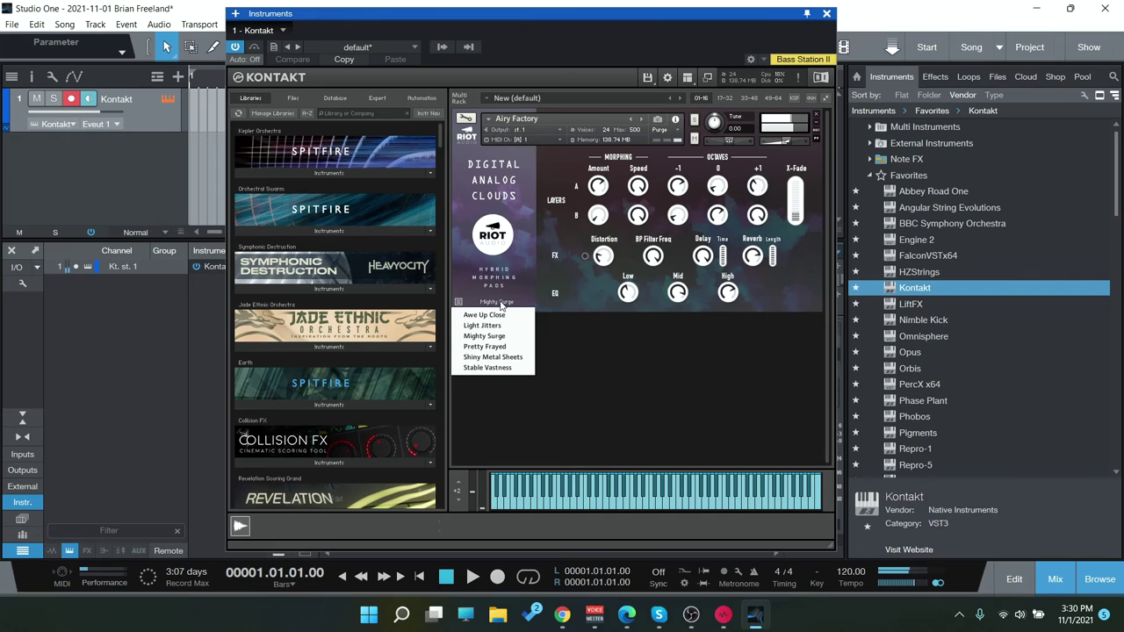
{"action": "left_click", "coordinate": [497, 369]}
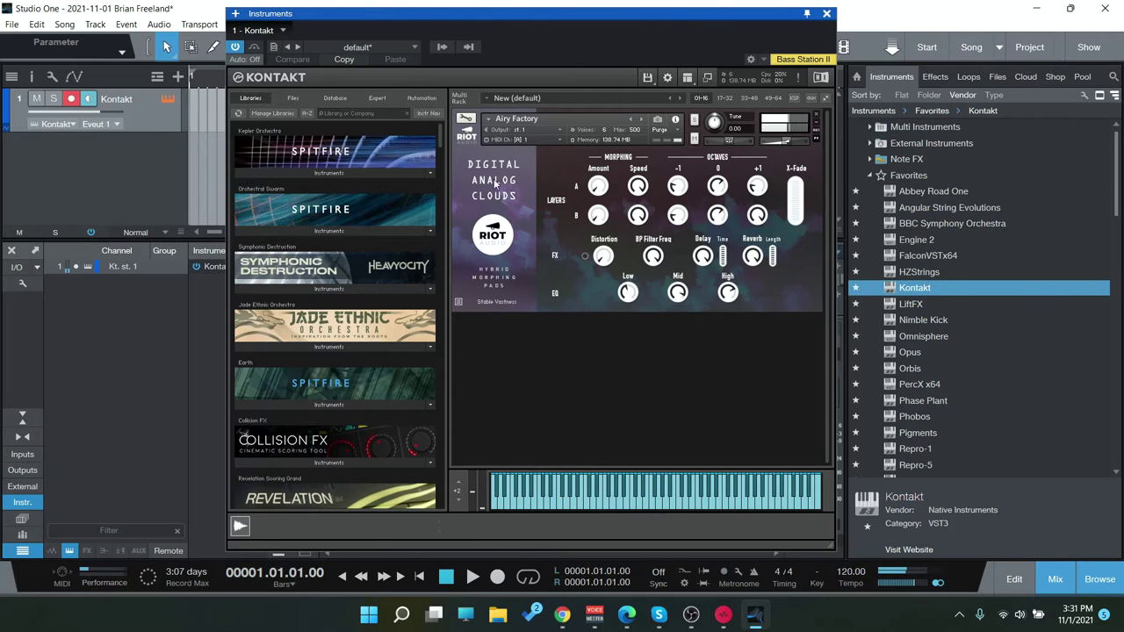
Replace Airy Factory with the next instrument, Atonal Evolution, and try out the modulation wheel.
{"action": "right_click", "coordinate": [532, 411]}
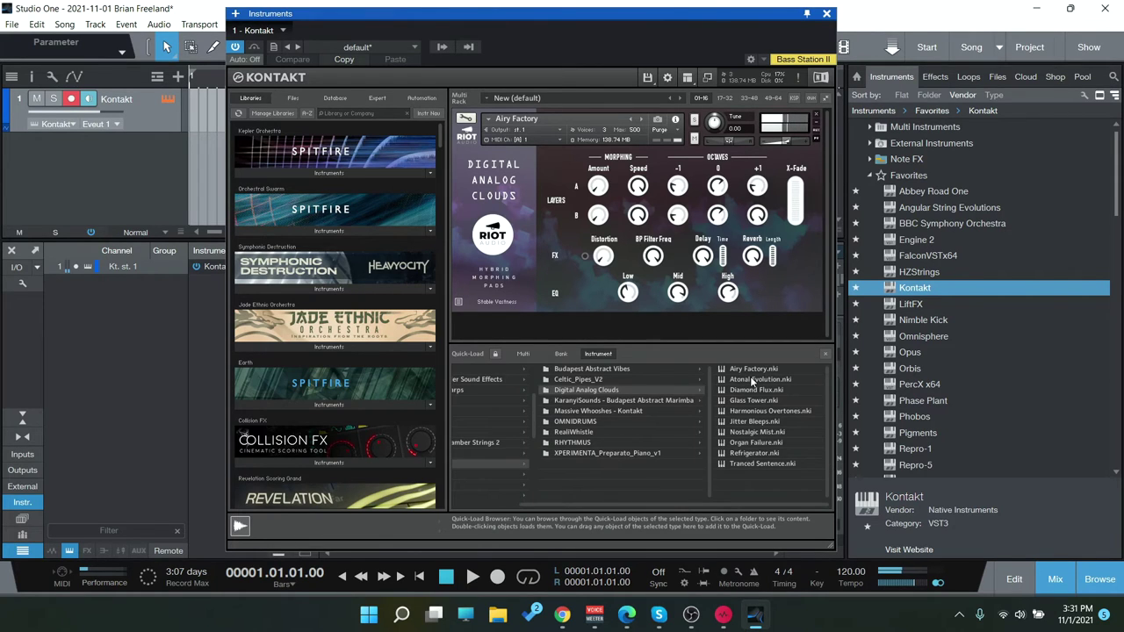
{"action": "left_click", "coordinate": [644, 117]}
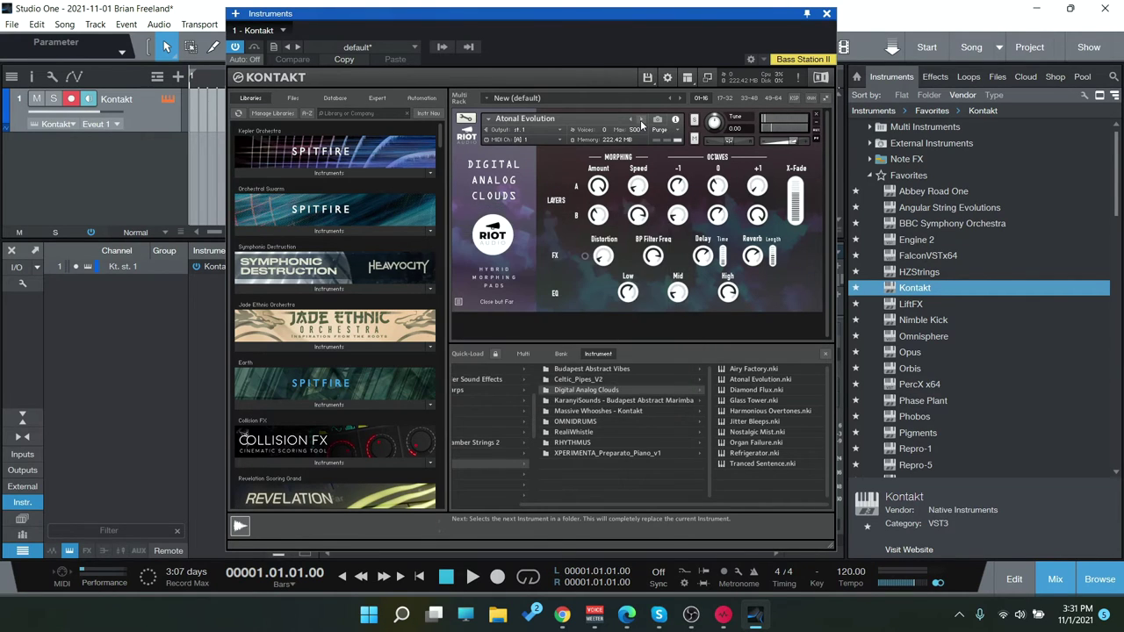
{"action": "left_click", "coordinate": [824, 354]}
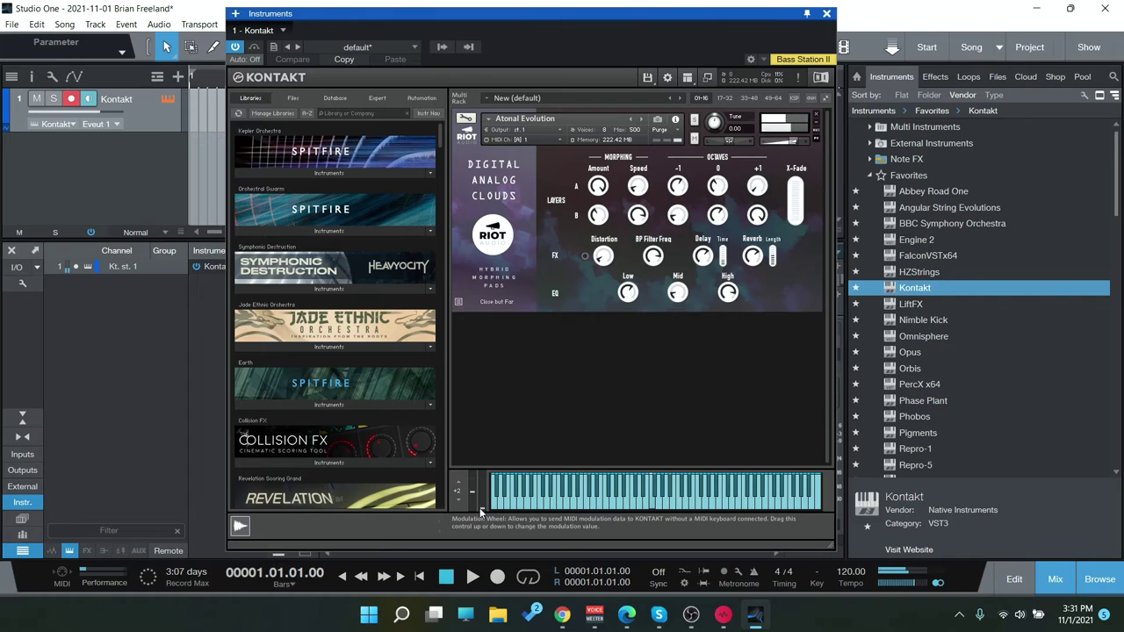
{"action": "mouse_move", "coordinate": [482, 509]}
{"action": "left_mouse_down"}
{"action": "mouse_move", "coordinate": [484, 456]}
{"action": "mouse_move", "coordinate": [479, 524]}
{"action": "left_mouse_up"}
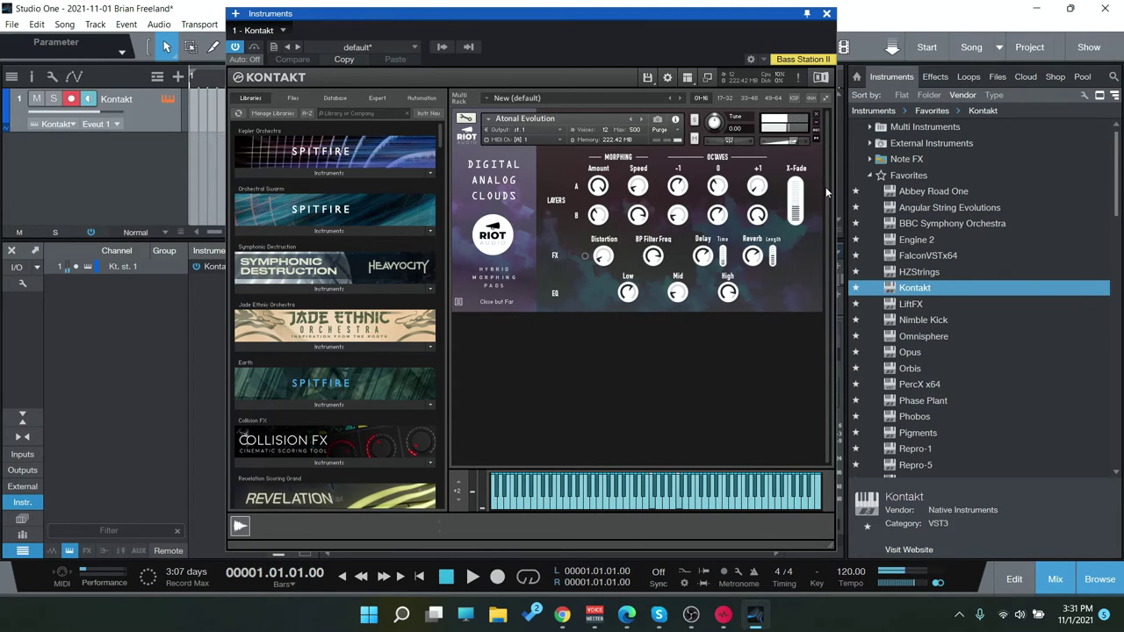
Load the Mids Falling Apart snapshot in Atonal Evolution and lower its X-Fade.
{"action": "left_click", "coordinate": [492, 303]}
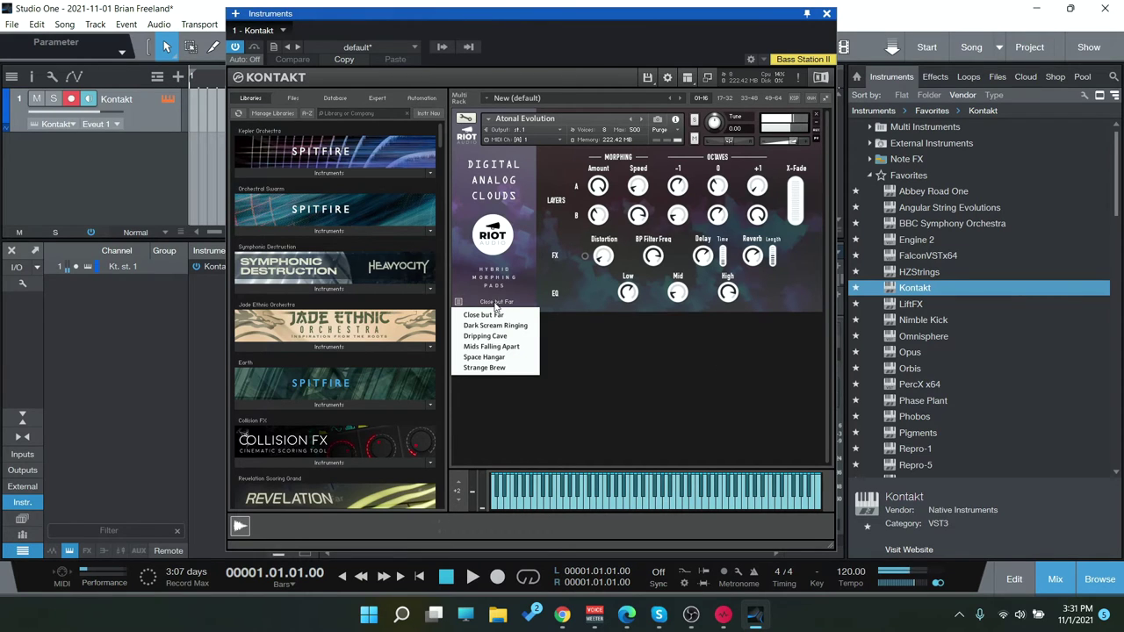
{"action": "left_click", "coordinate": [492, 347]}
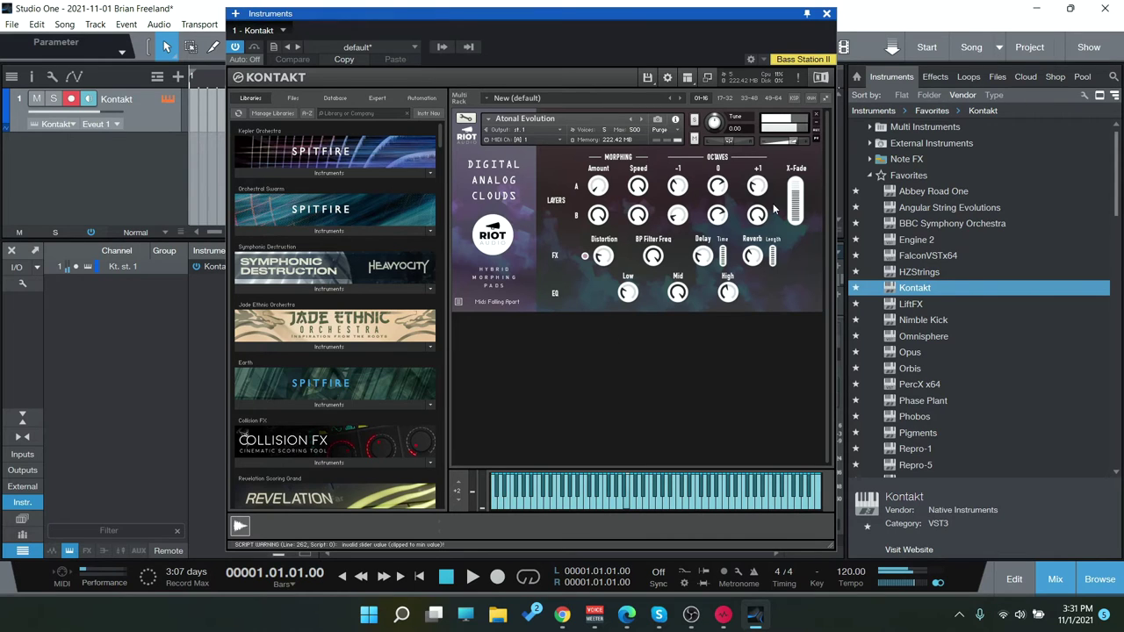
{"action": "left_click_drag", "start_coordinate": [795, 195], "coordinate": [801, 256]}
Load the Strange Brew snapshot in Atonal Evolution and adjust the instrument volume and X-Fade while auditioning it.
{"action": "left_click", "coordinate": [493, 303]}
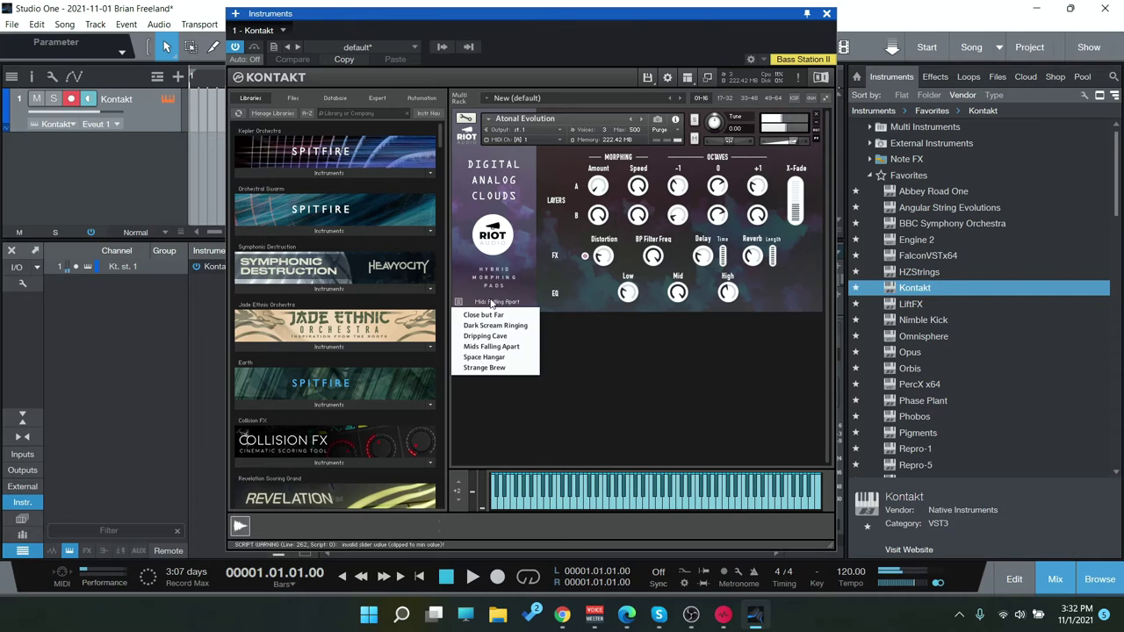
{"action": "left_click", "coordinate": [498, 368]}
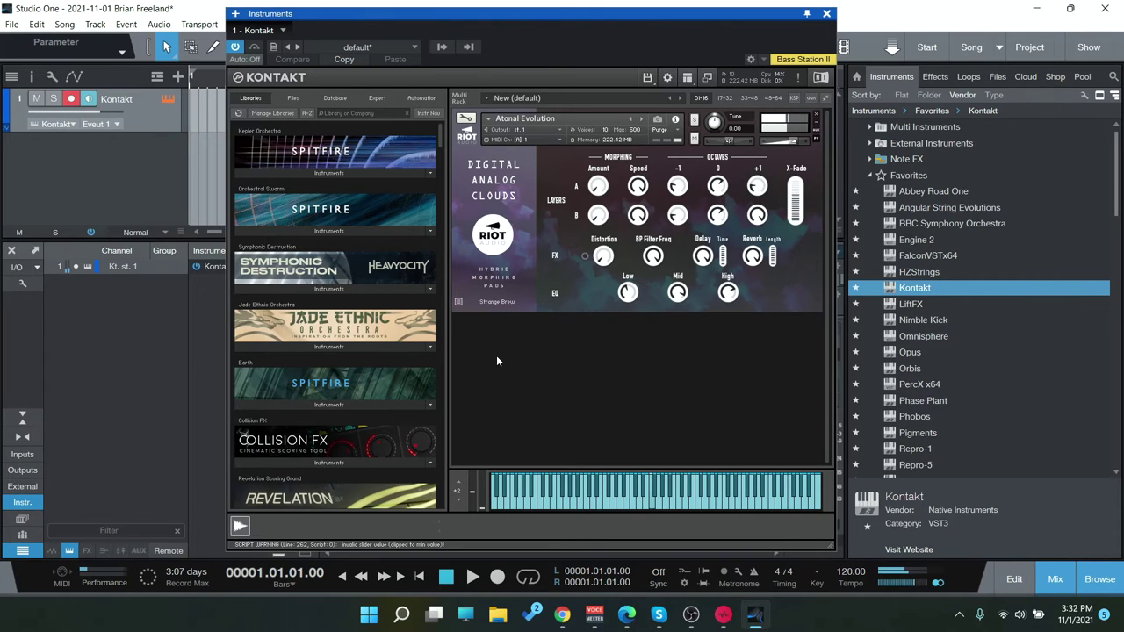
{"action": "mouse_move", "coordinate": [799, 198]}
{"action": "left_mouse_down"}
{"action": "mouse_move", "coordinate": [801, 233]}
{"action": "mouse_move", "coordinate": [801, 195]}
{"action": "left_mouse_up"}
{"action": "left_click_drag", "start_coordinate": [796, 141], "coordinate": [782, 140]}
{"action": "mouse_move", "coordinate": [796, 199]}
{"action": "left_mouse_down"}
{"action": "mouse_move", "coordinate": [796, 186]}
{"action": "mouse_move", "coordinate": [799, 219]}
{"action": "left_mouse_up"}
{"action": "left_click_drag", "start_coordinate": [799, 219], "coordinate": [801, 180]}
Load the next instrument, Diamond Flux, with the Underground Menace snapshot and sweep its X-Fade between the two layers.
{"action": "left_click", "coordinate": [640, 120]}
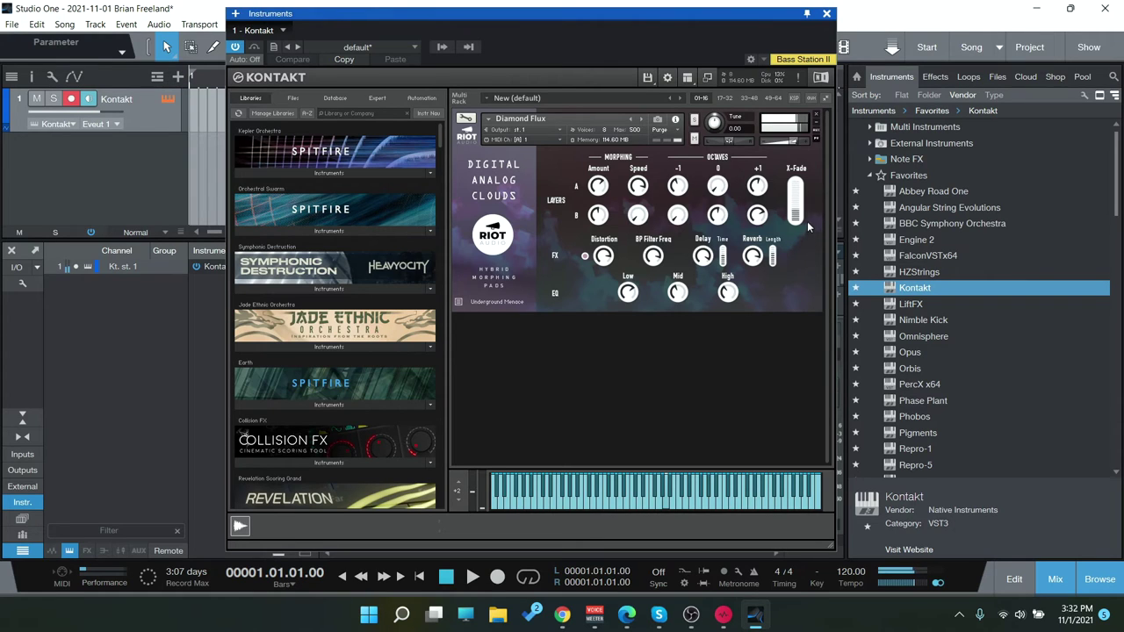
{"action": "mouse_move", "coordinate": [793, 140]}
{"action": "left_click_drag", "start_coordinate": [798, 172], "coordinate": [802, 233]}
{"action": "left_click_drag", "start_coordinate": [798, 211], "coordinate": [802, 223]}
{"action": "left_click_drag", "start_coordinate": [801, 219], "coordinate": [806, 207]}
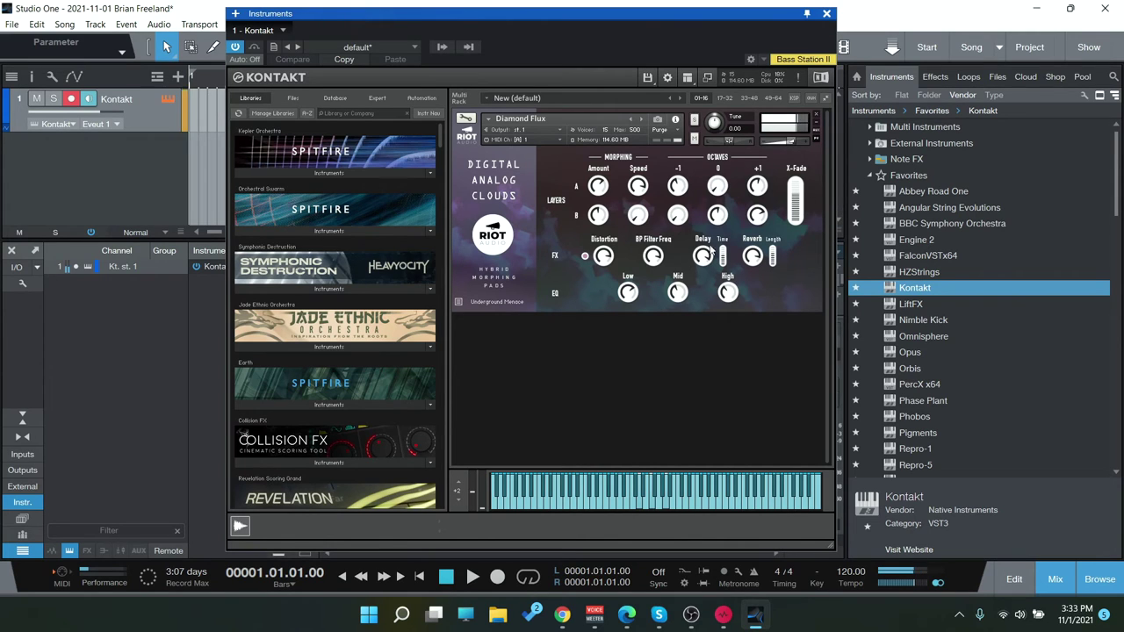
Load the Euphoric State snapshot in Diamond Flux for auditioning, and move on to the next instrument, Glass Tower.
{"action": "left_click", "coordinate": [497, 302]}
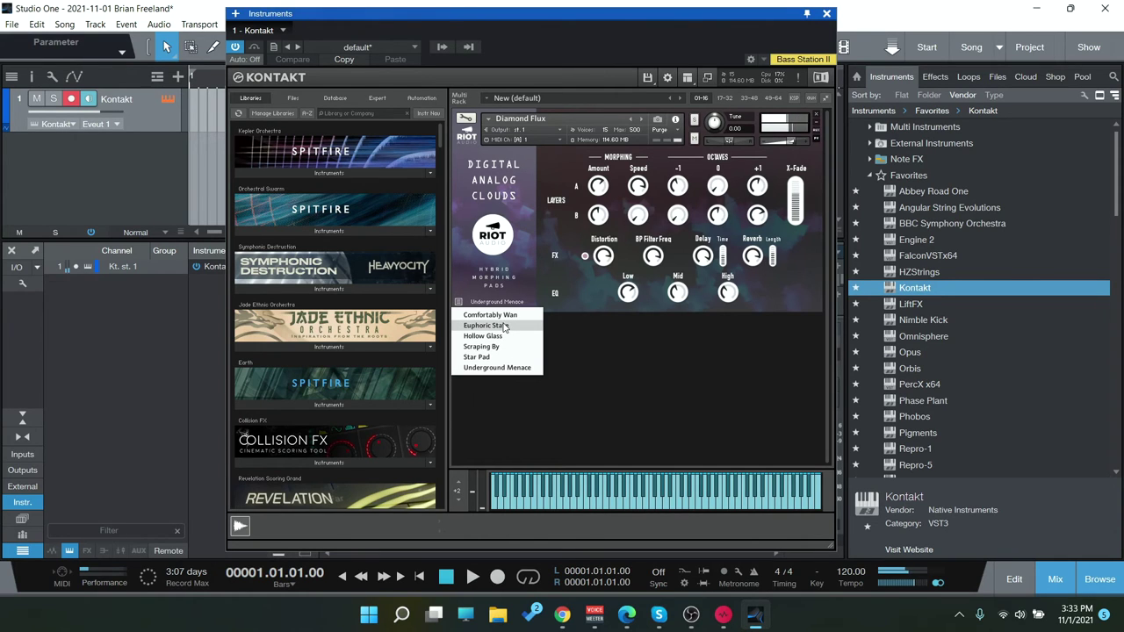
{"action": "left_click", "coordinate": [504, 326]}
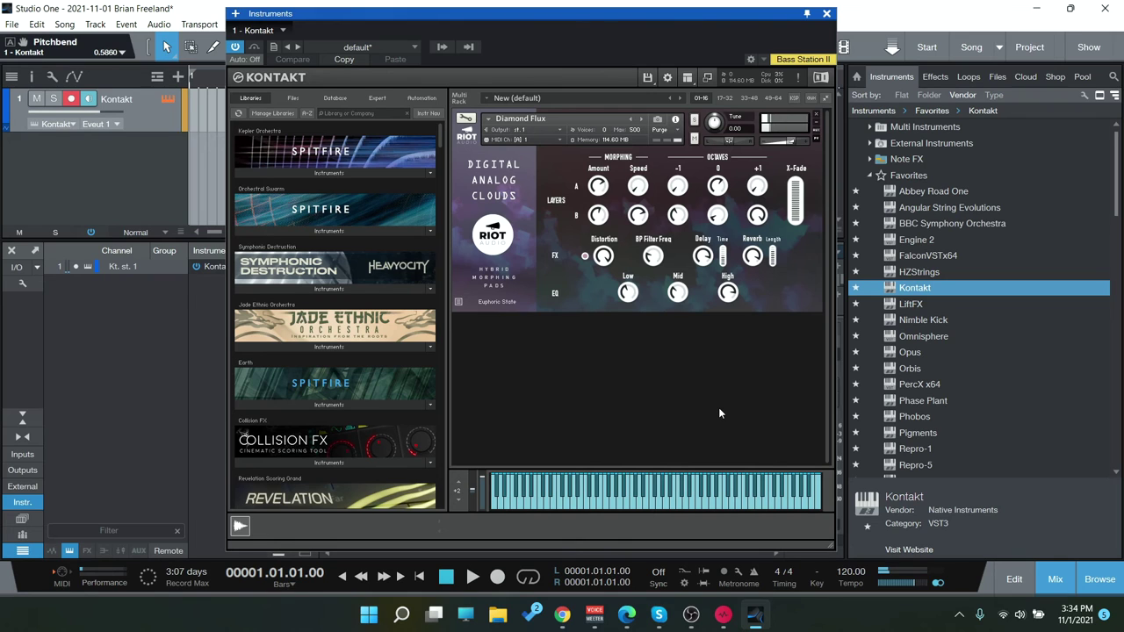
{"action": "left_click", "coordinate": [641, 120]}
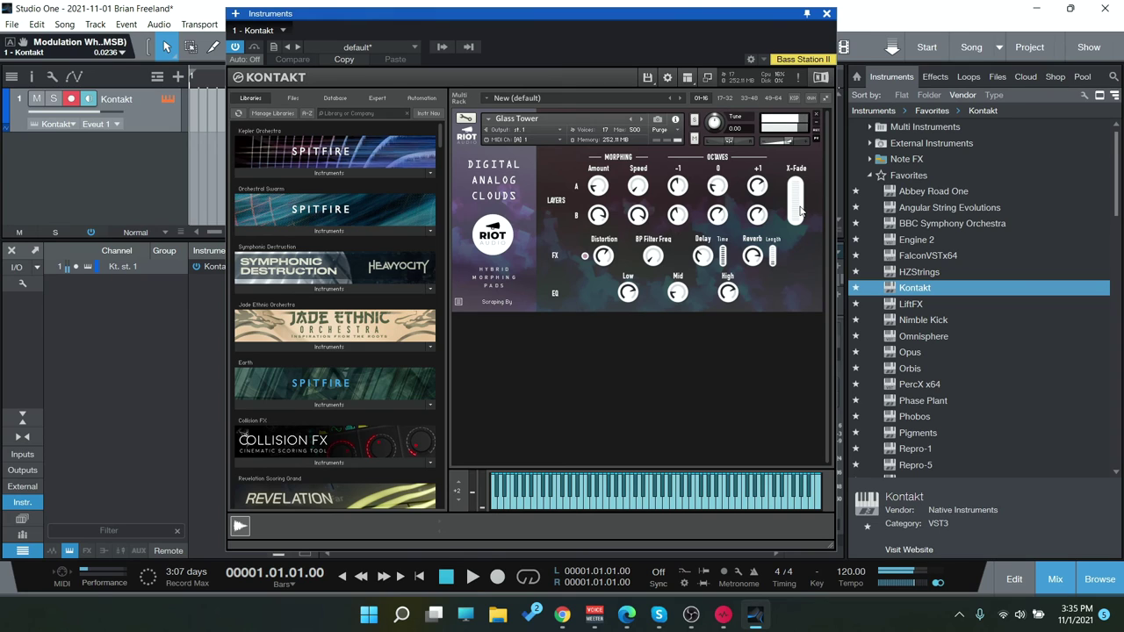
Review the Digital Analog Clouds instruments in the Quick-Load catalogue and the snapshot list of Glass Tower without changing the selection.
{"action": "right_click", "coordinate": [702, 400]}
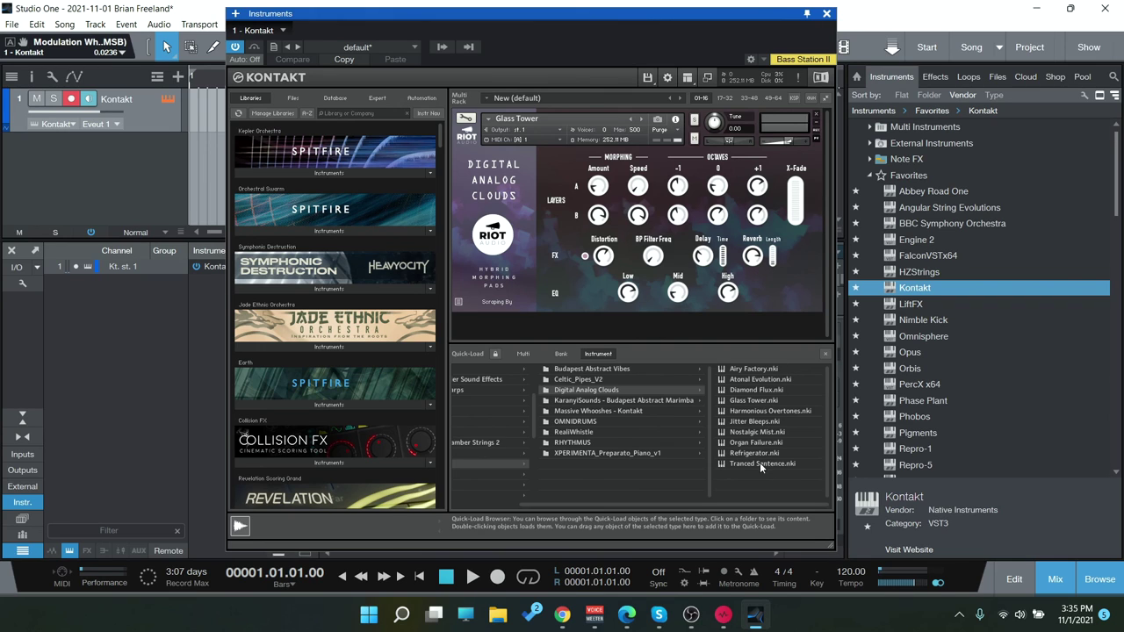
{"action": "left_click", "coordinate": [826, 356]}
{"action": "left_click", "coordinate": [498, 302]}
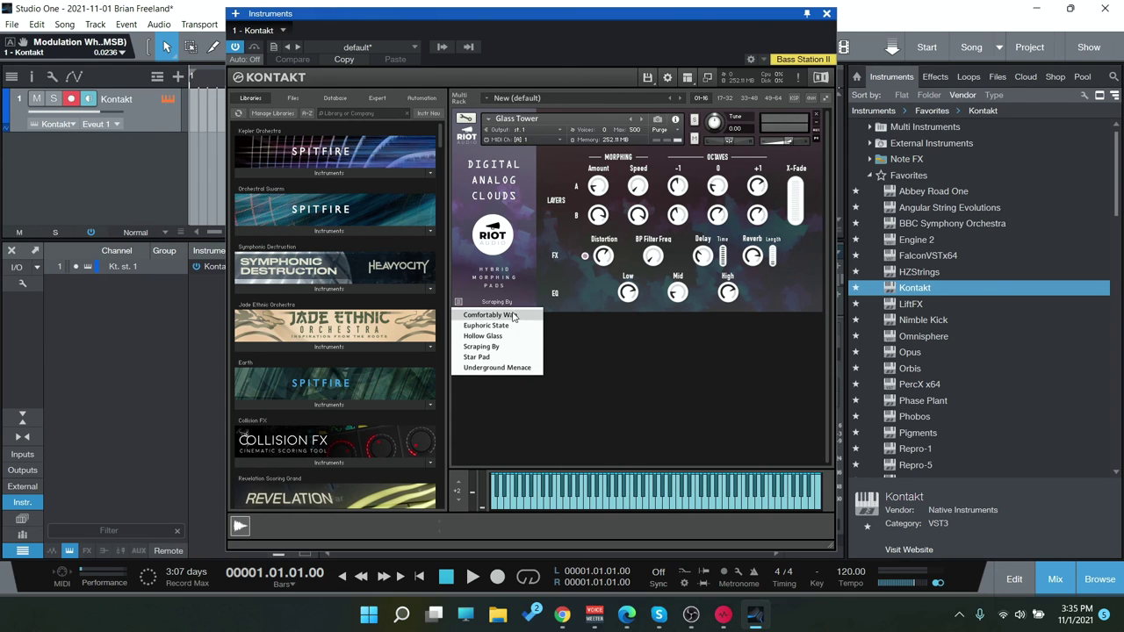
{"action": "left_click", "coordinate": [579, 373]}
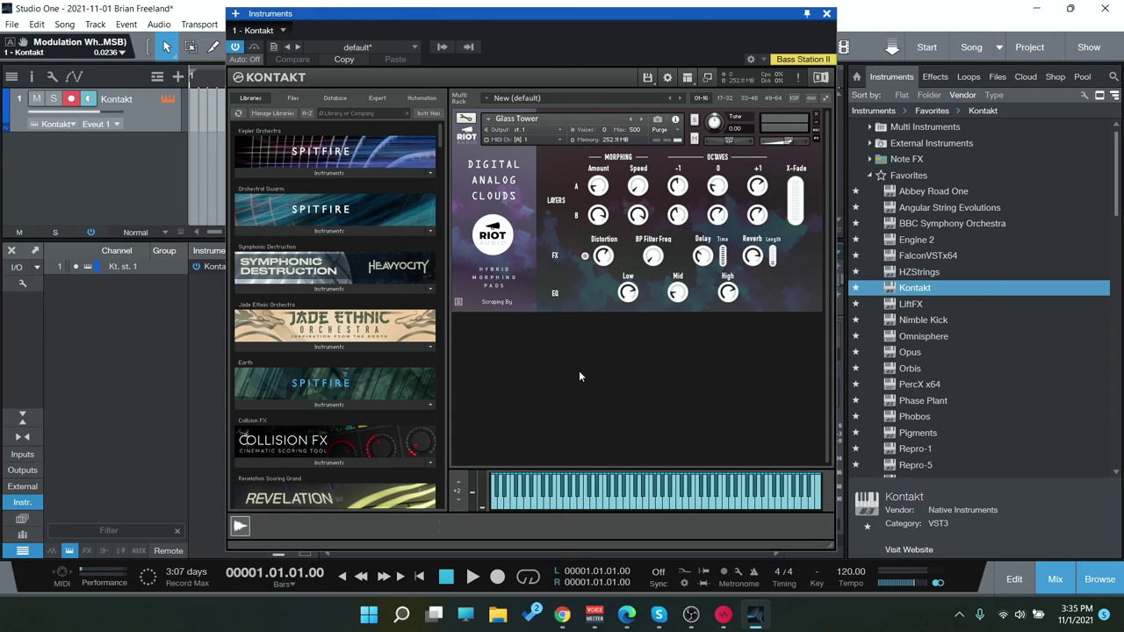